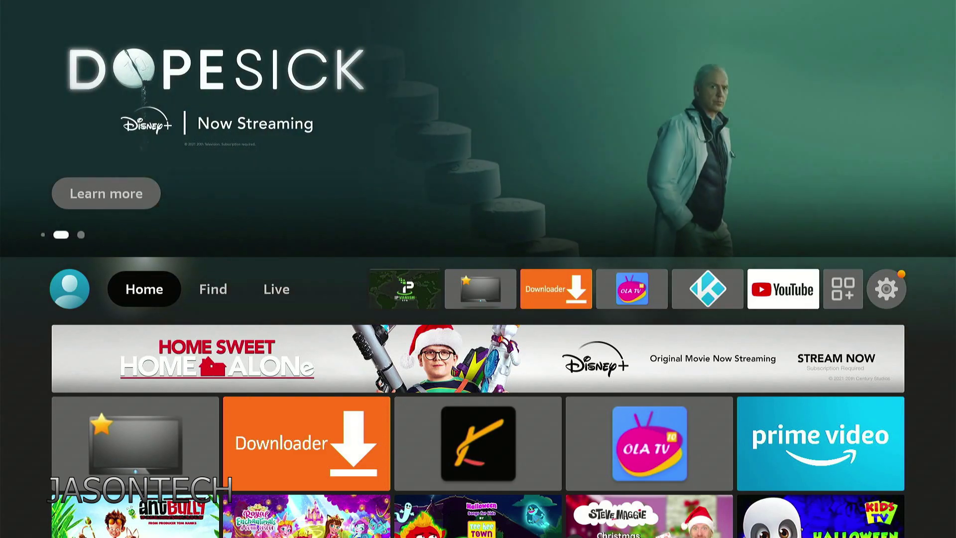
Search Find for 'A' and pick the Apple Tv suggestion to reach its free app listing
key(Right)
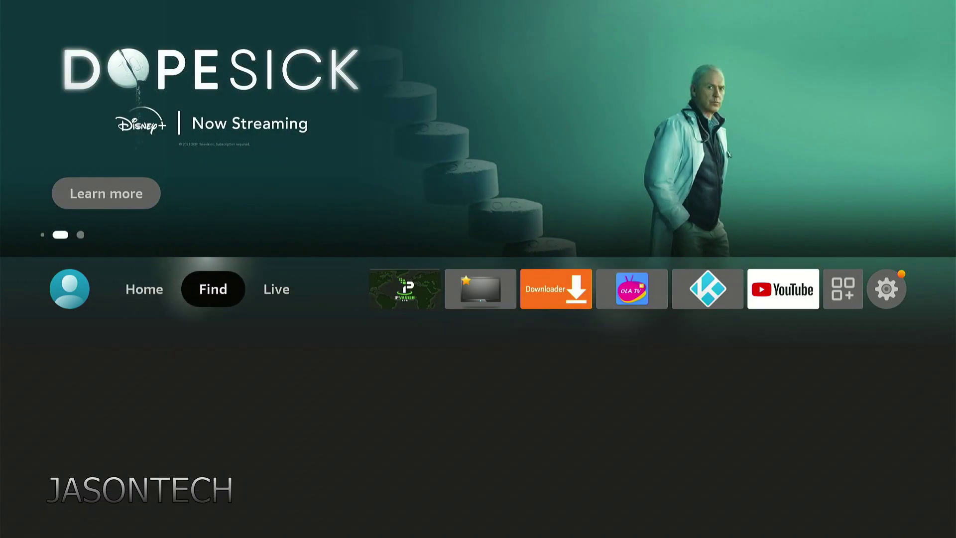
key(Down)
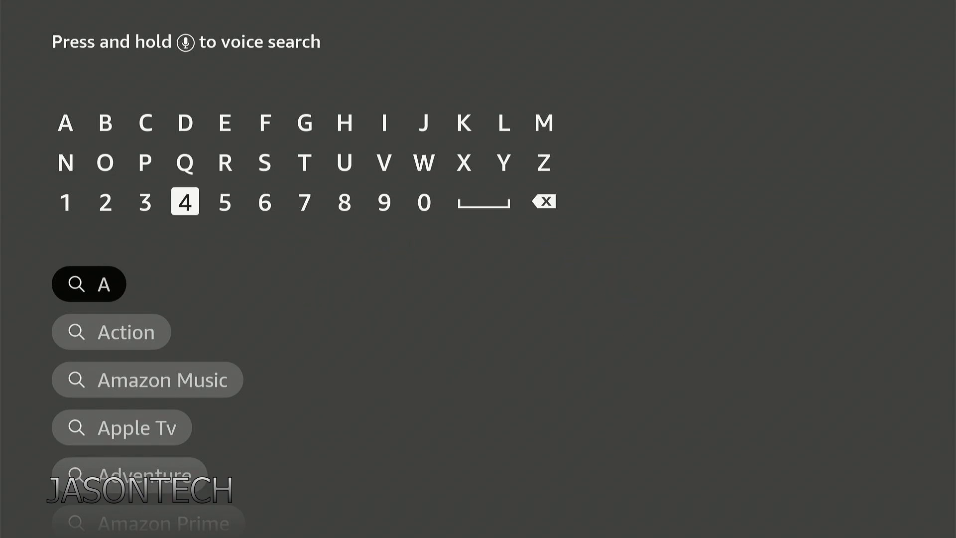
key(Down)
key(Down)
key(Down)
key(Down)
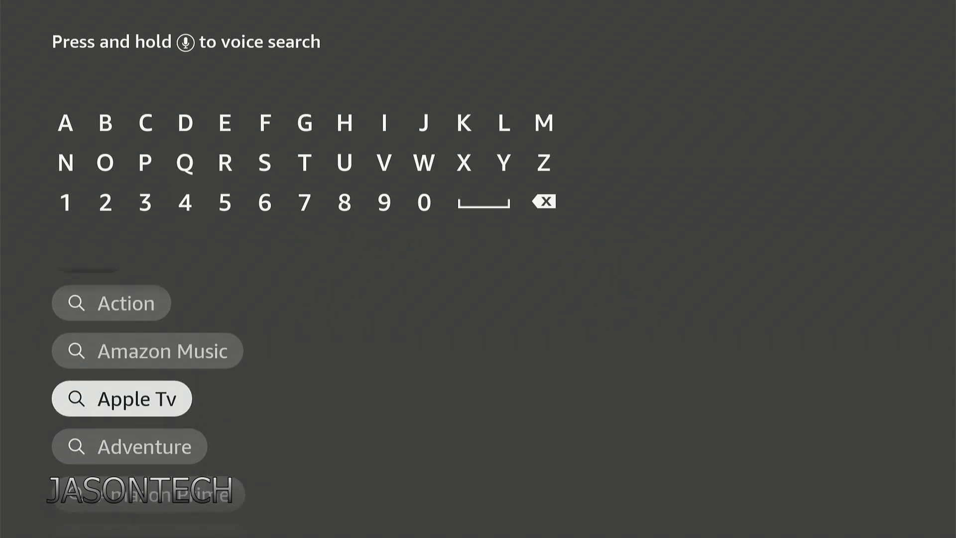
key(Return)
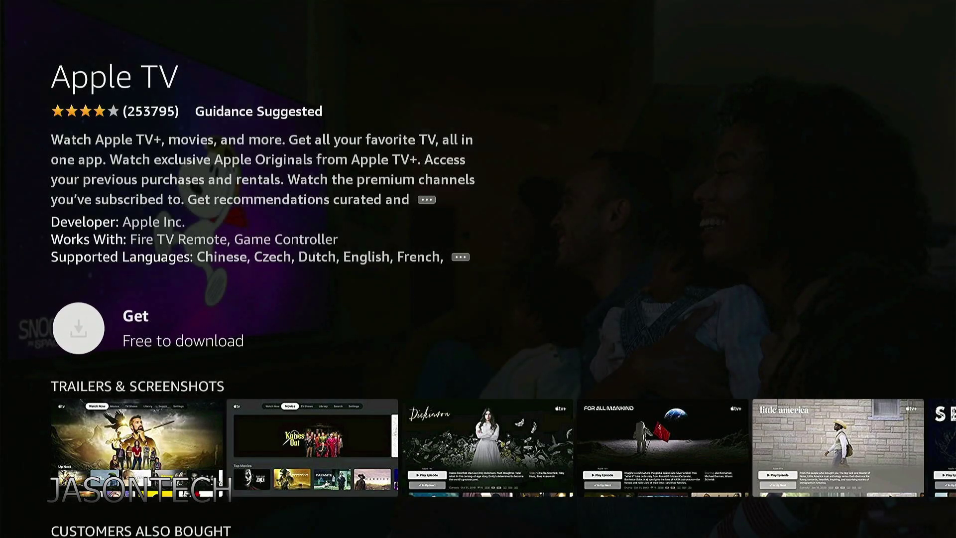
Download Apple TV with Get, launch it, and choose Don't Send on Device Analytics
key(Return)
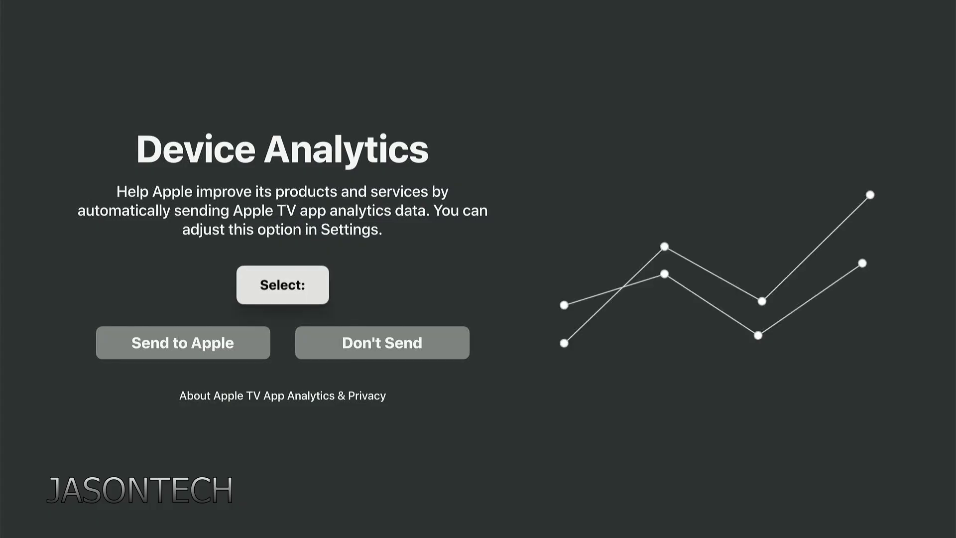
key(Down)
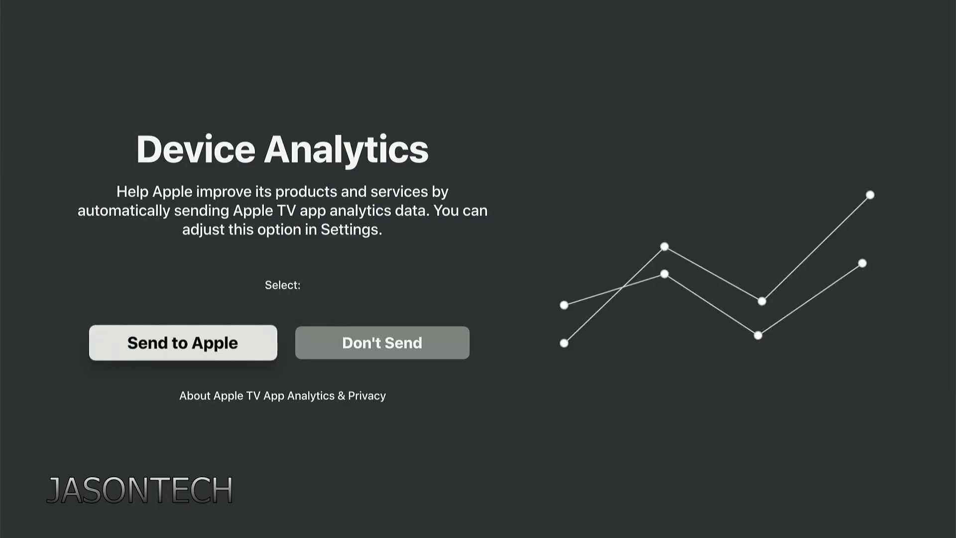
key(Right)
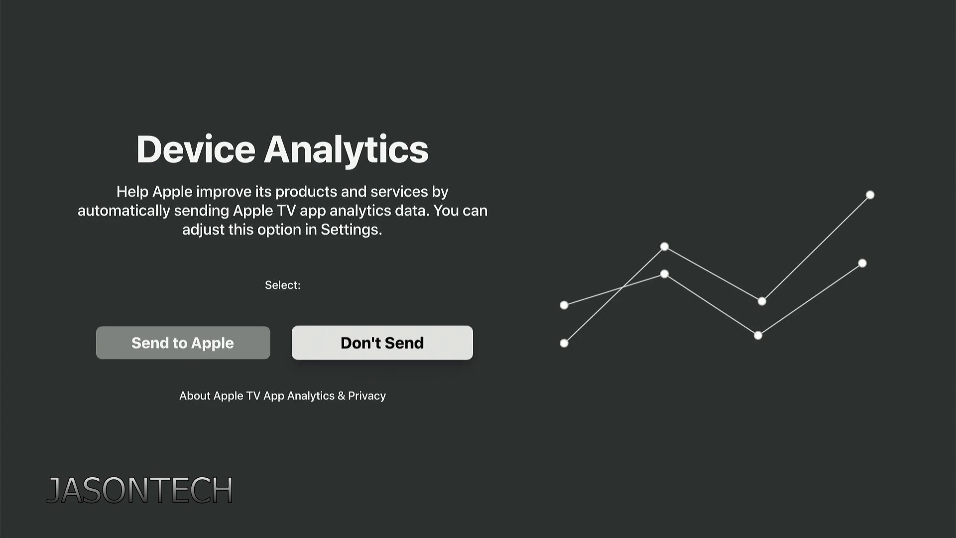
key(Return)
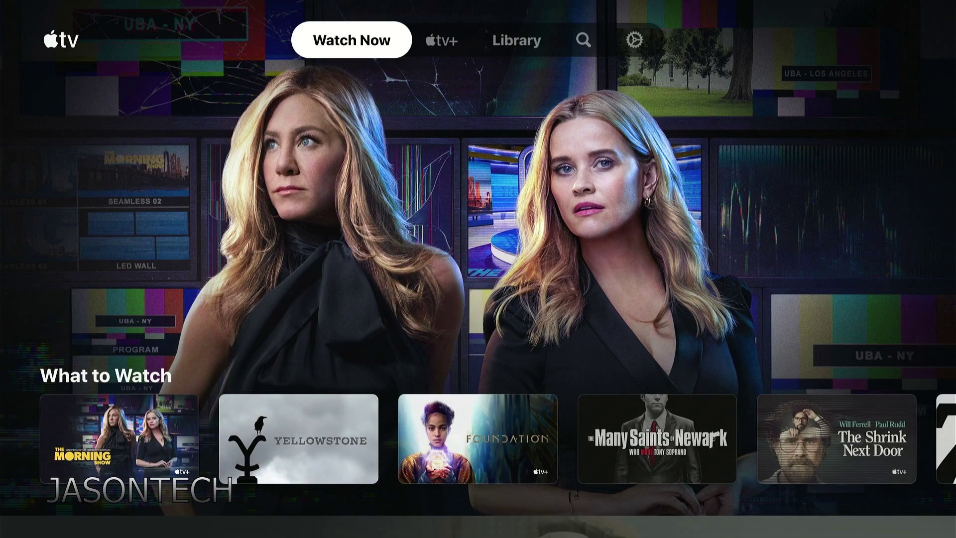
Browse Watch Now's What to Watch, Apple TV+ and New Shows rows, previewing Foundation, then return to the tab bar
key(Down)
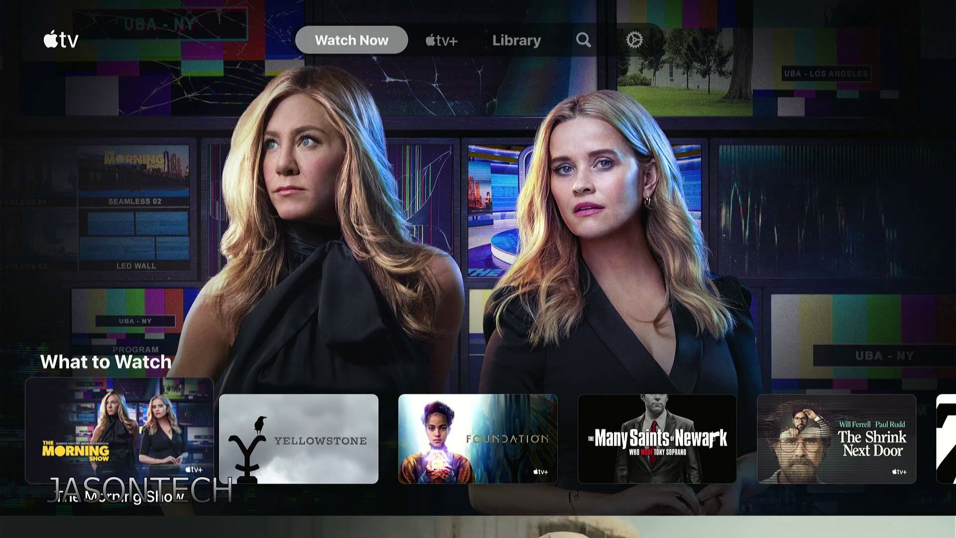
key(Down)
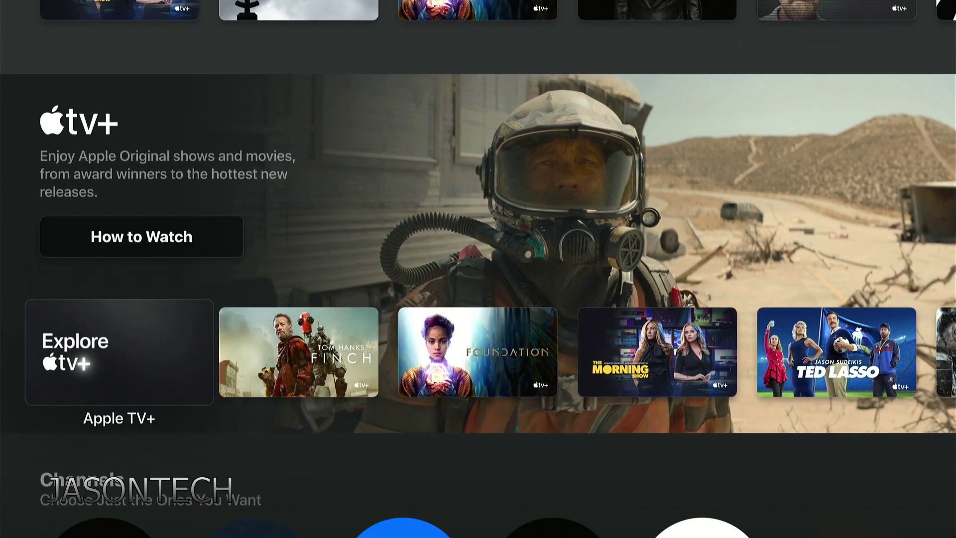
key(Down)
key(Down)
key(Down)
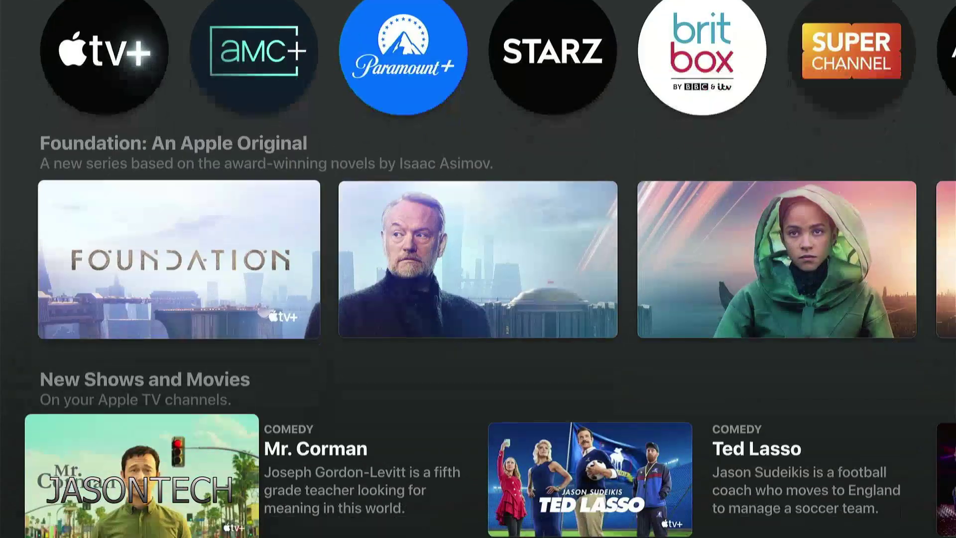
key(Up)
key(Up)
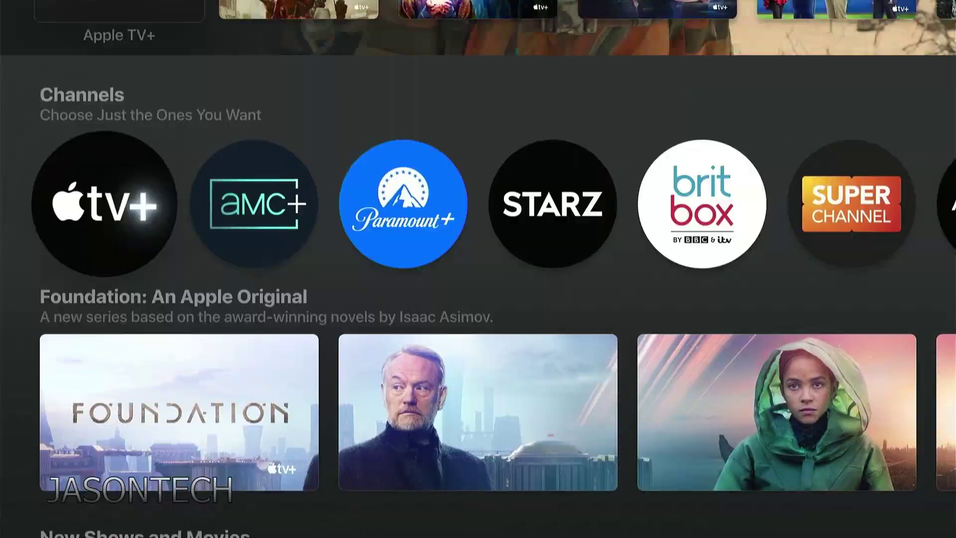
key(Up)
key(Up)
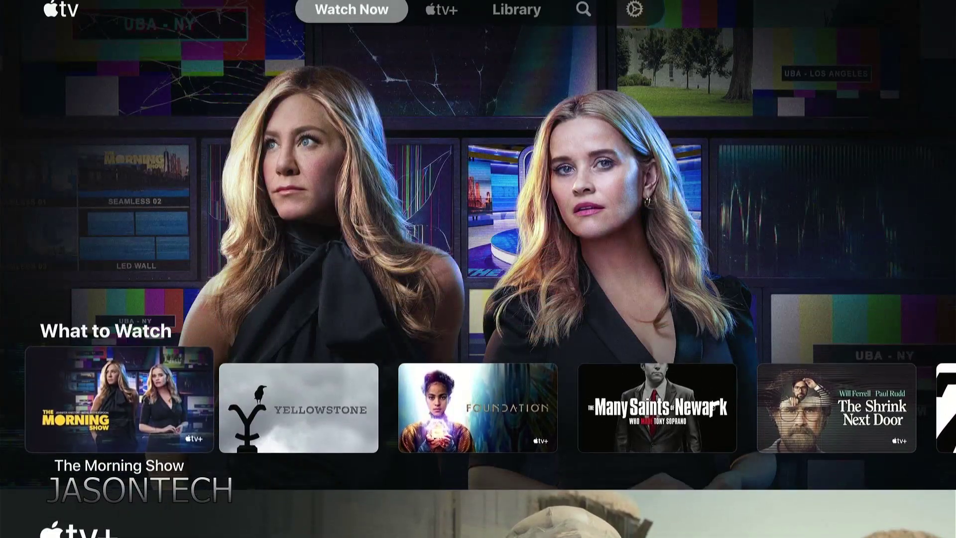
key(Right)
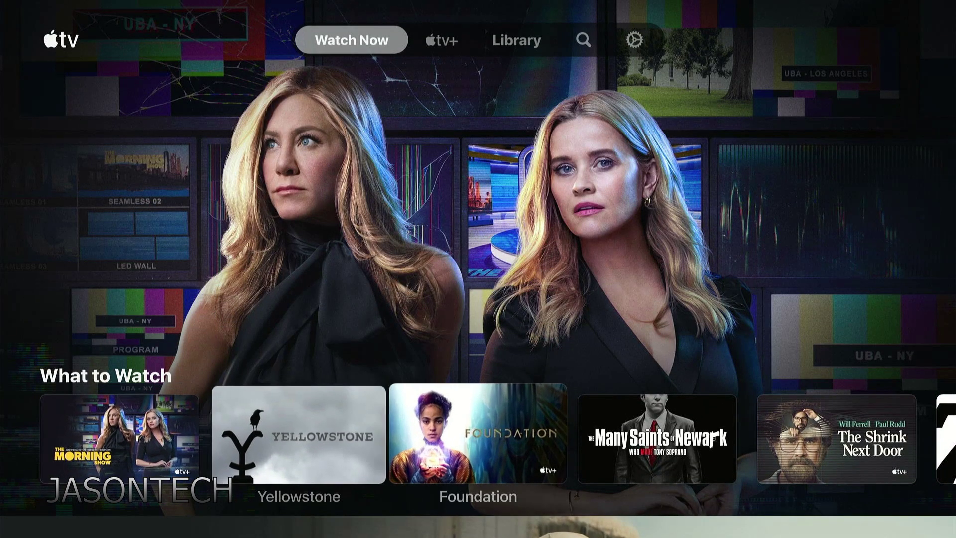
key(Right)
key(Up)
Open the gear Settings tab, view the Accounts sign-in page, then return to the settings list
key(Right)
key(Right)
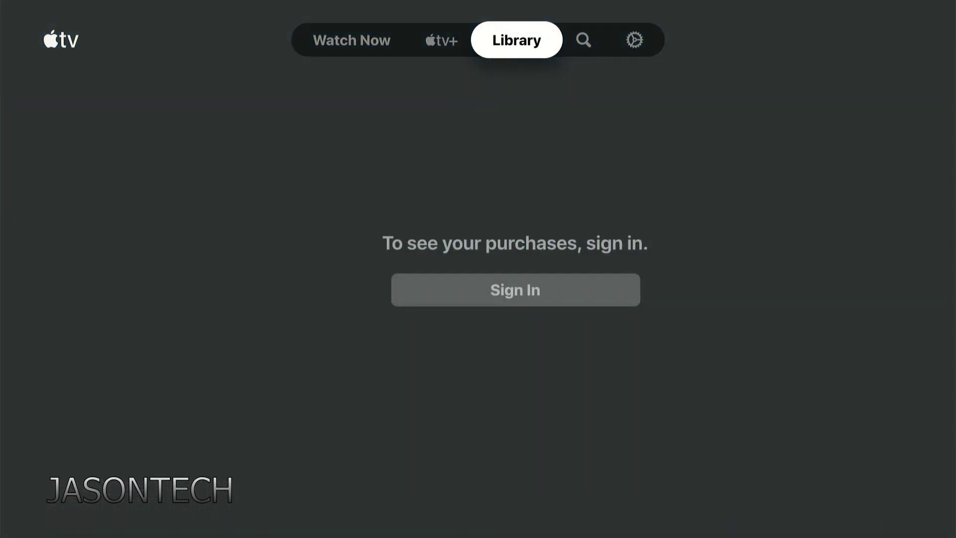
key(Right)
key(Right)
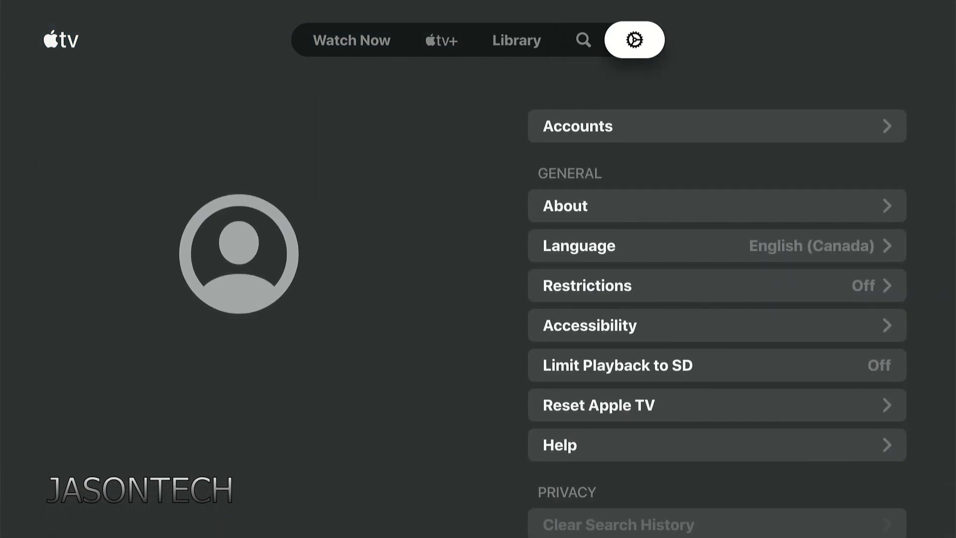
key(Down)
key(Down)
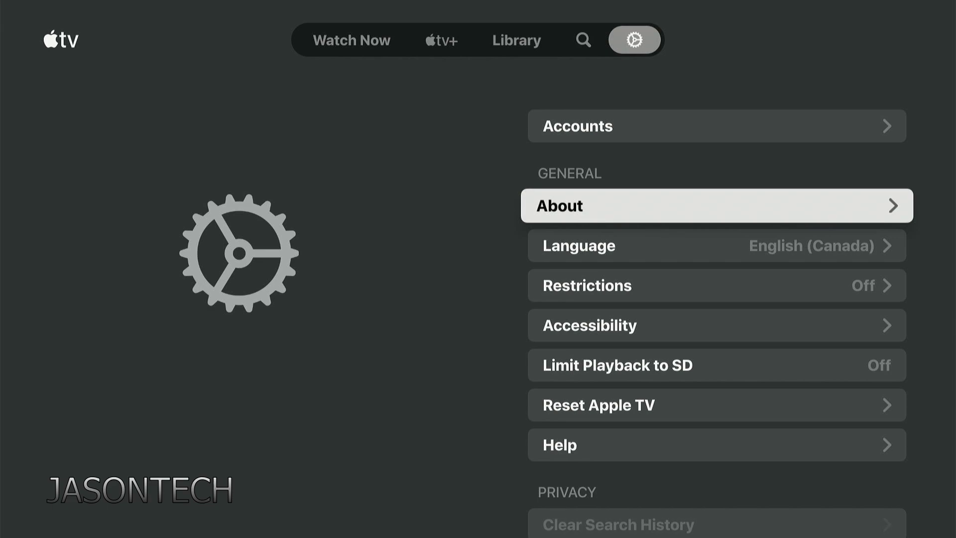
key(Up)
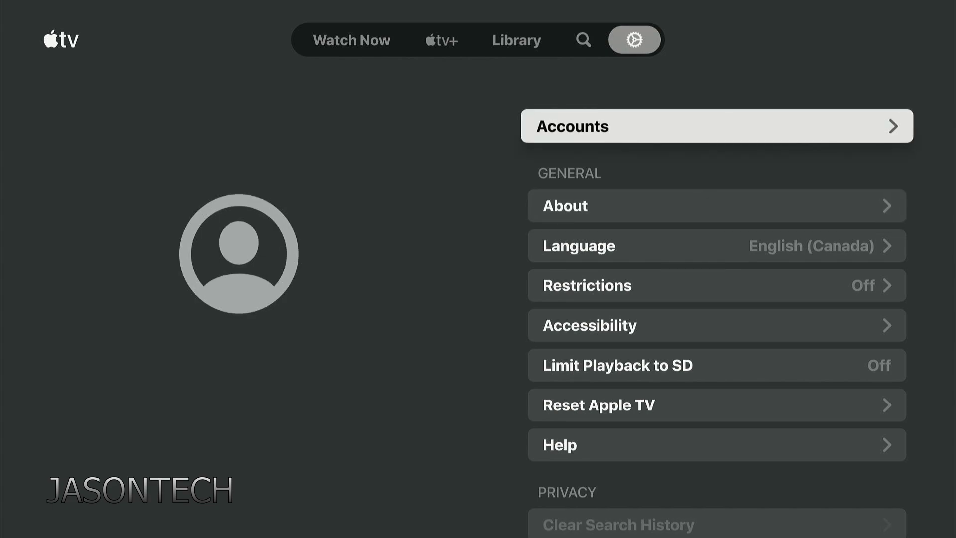
key(Return)
key(Up)
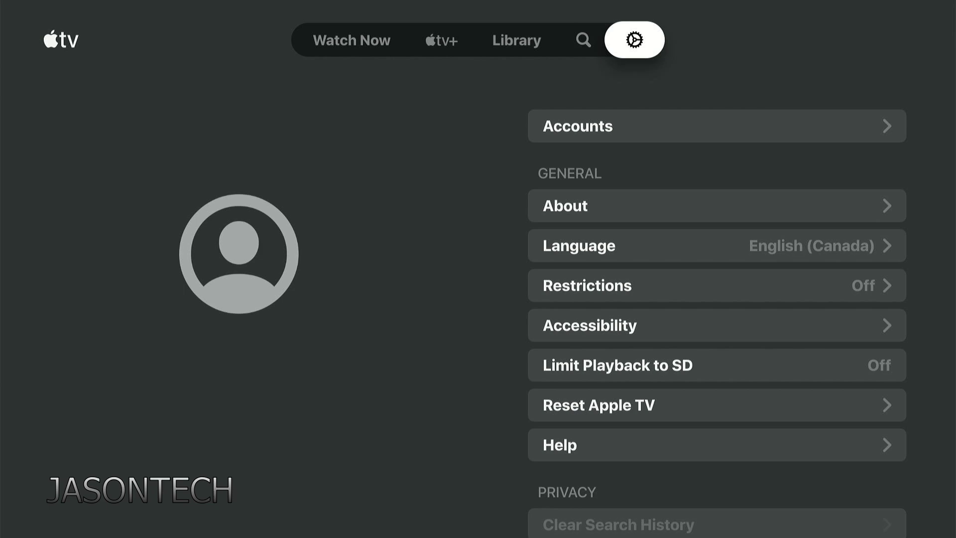